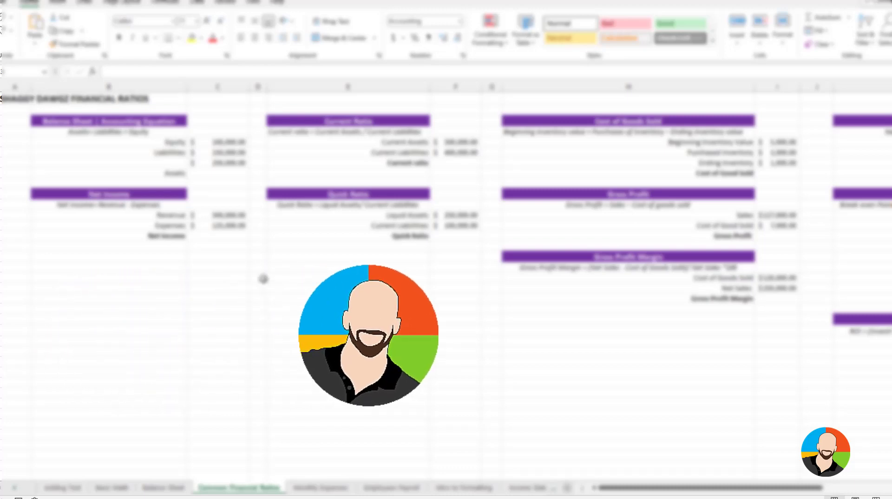
# Calculate Total Liabilities in C7 by adding Equity and Liabilities with the formula =C5+C6
pyautogui.click(206, 171)
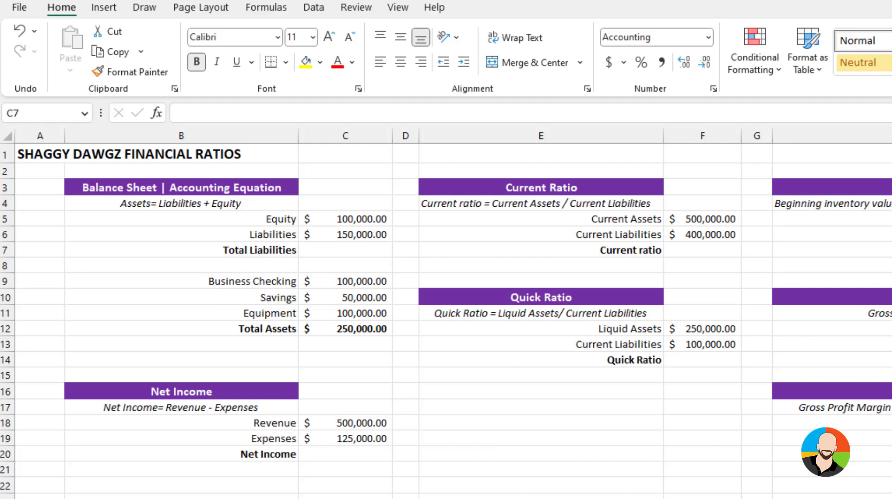
pyautogui.click(361, 246)
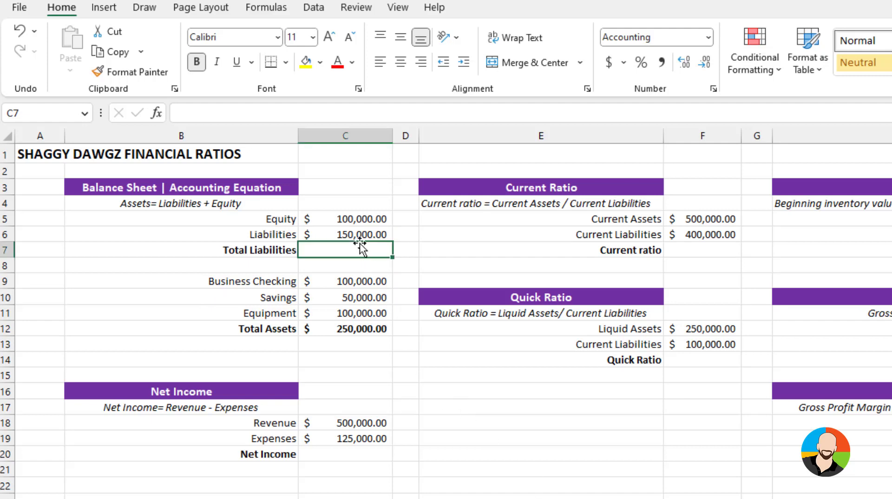
pyautogui.write('=')
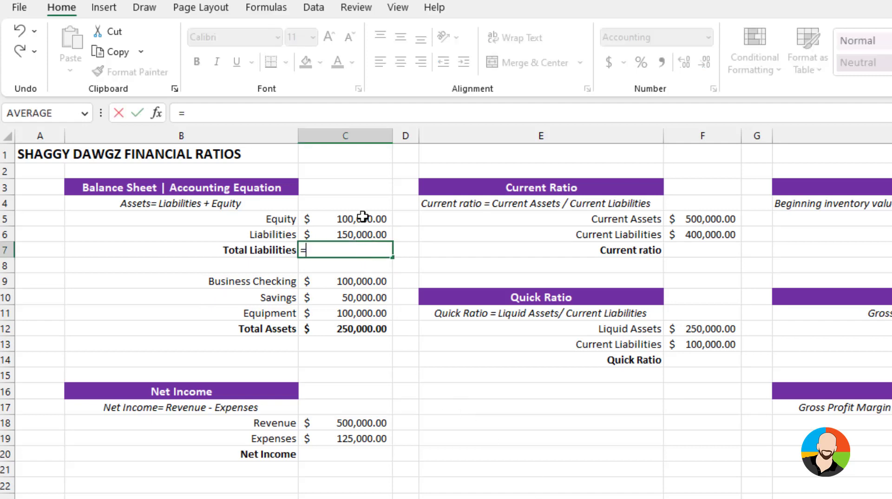
pyautogui.click(362, 217)
pyautogui.write('+')
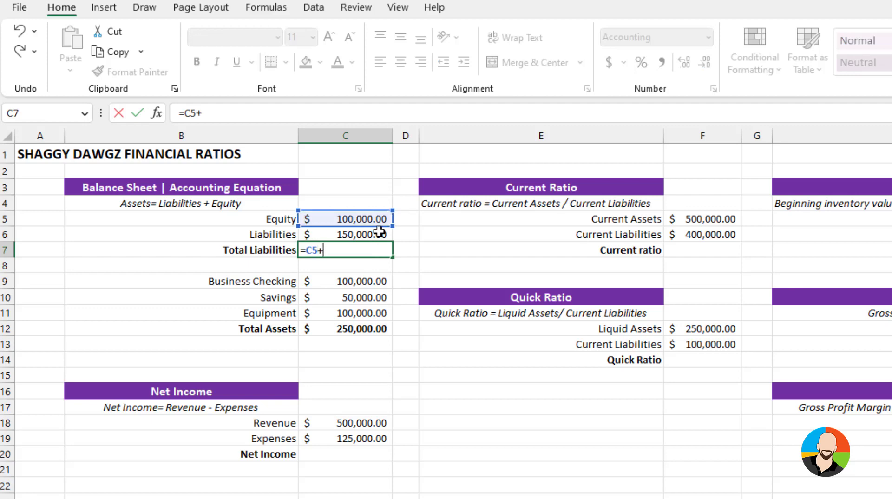
pyautogui.click(380, 230)
pyautogui.press('Return')
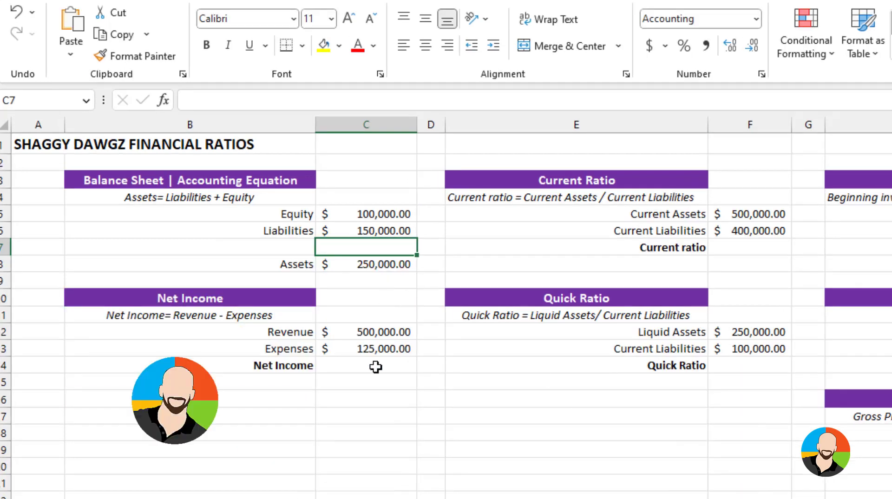
# Calculate Net Income in C14 by subtracting Expenses from Revenue with the formula =C12-C13
pyautogui.click(375, 366)
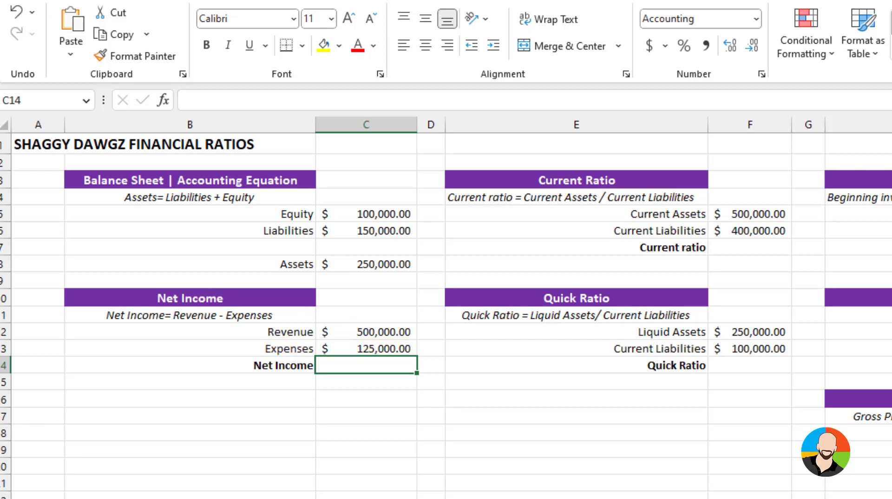
pyautogui.write('=')
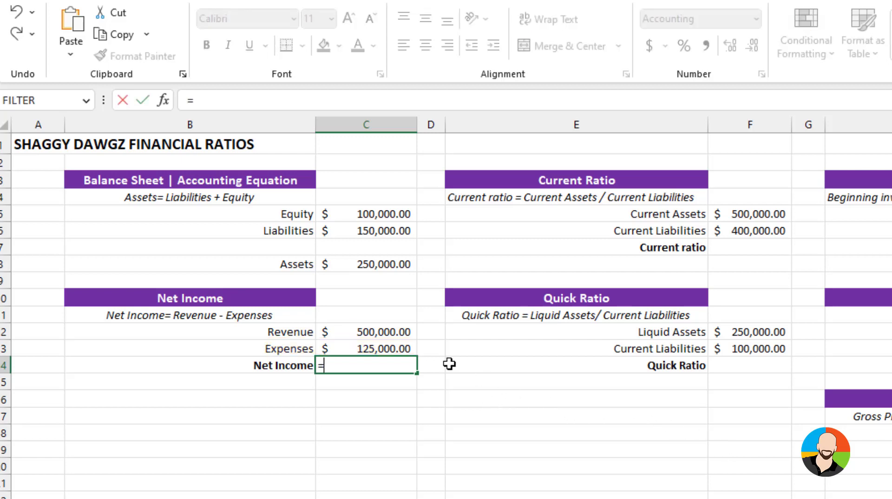
pyautogui.click(386, 332)
pyautogui.write('-')
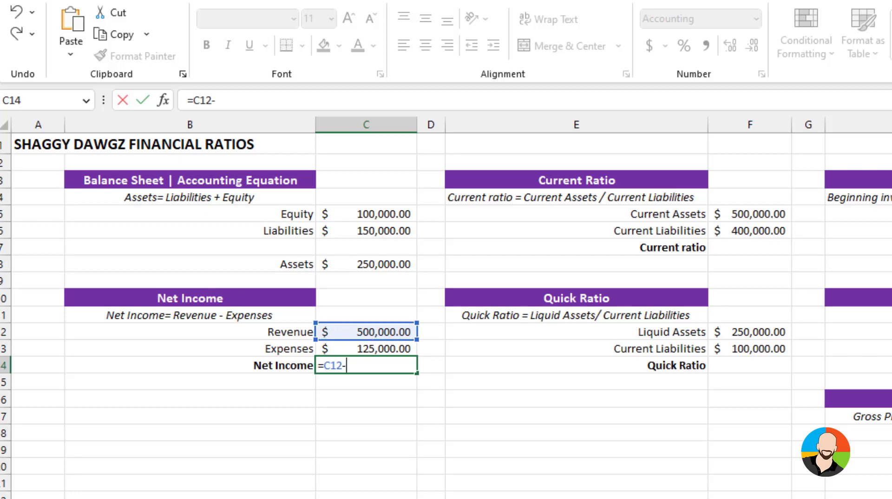
pyautogui.click(375, 346)
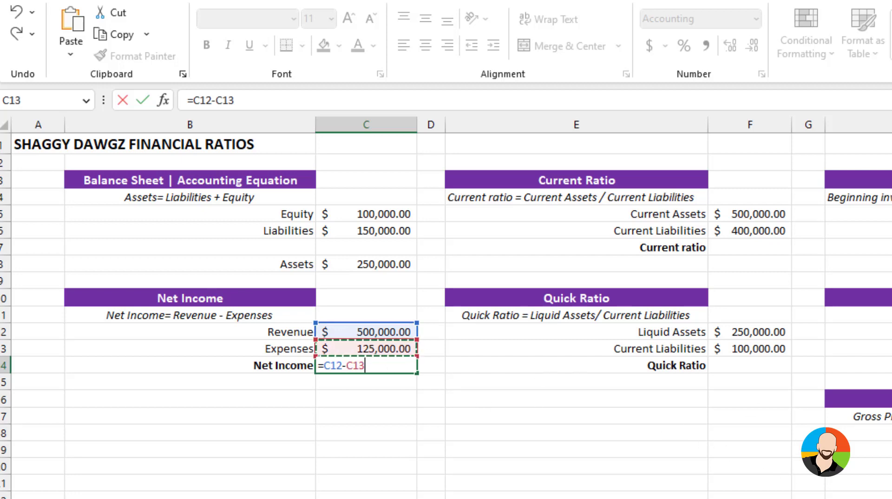
pyautogui.press('Return')
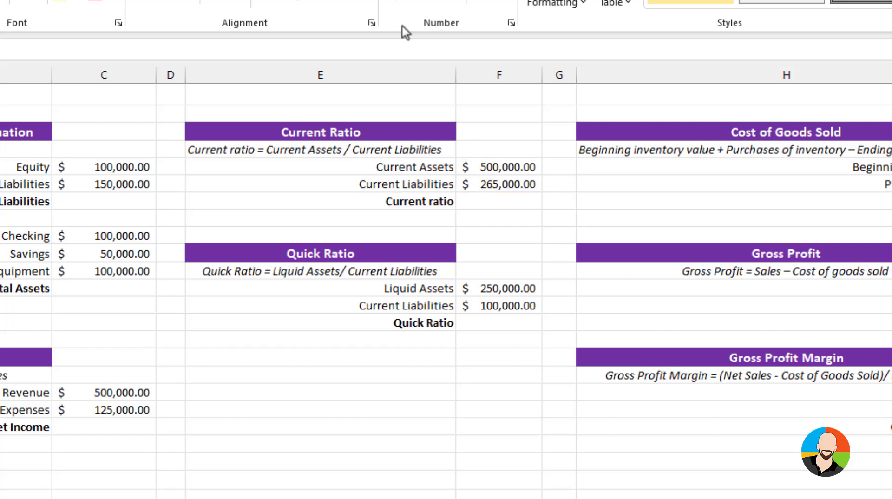
# Calculate the Current ratio in F7 by dividing Current Assets by Current Liabilities with the formula =F5/F6
pyautogui.click(514, 212)
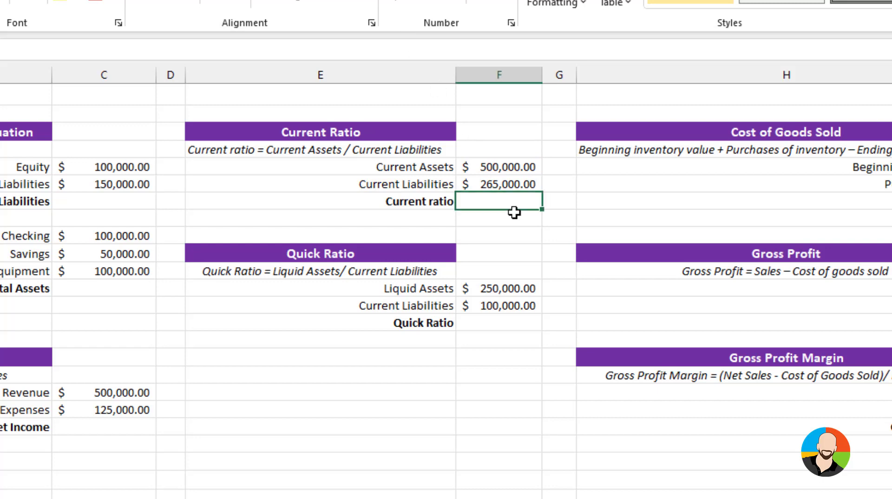
pyautogui.write('=')
pyautogui.click(488, 167)
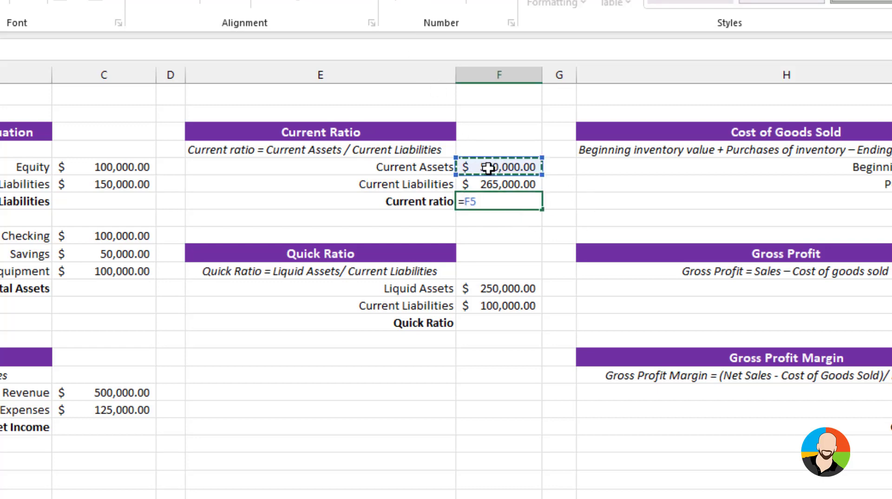
pyautogui.write('/')
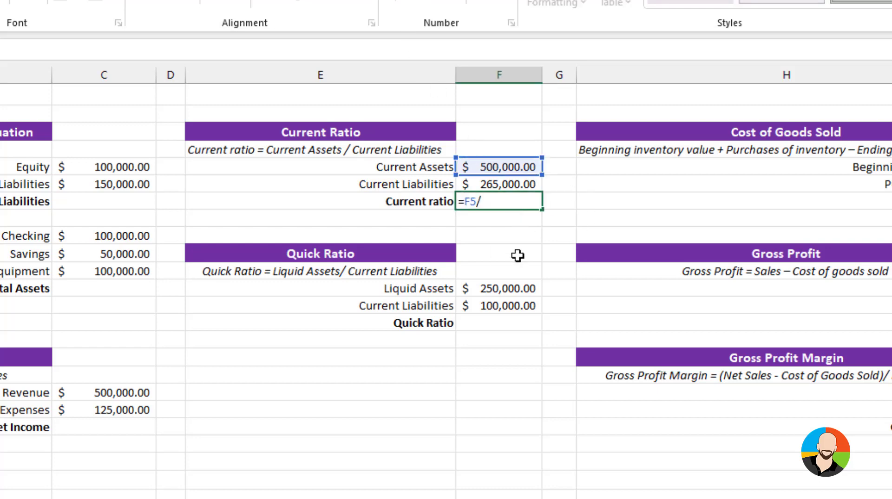
pyautogui.click(497, 184)
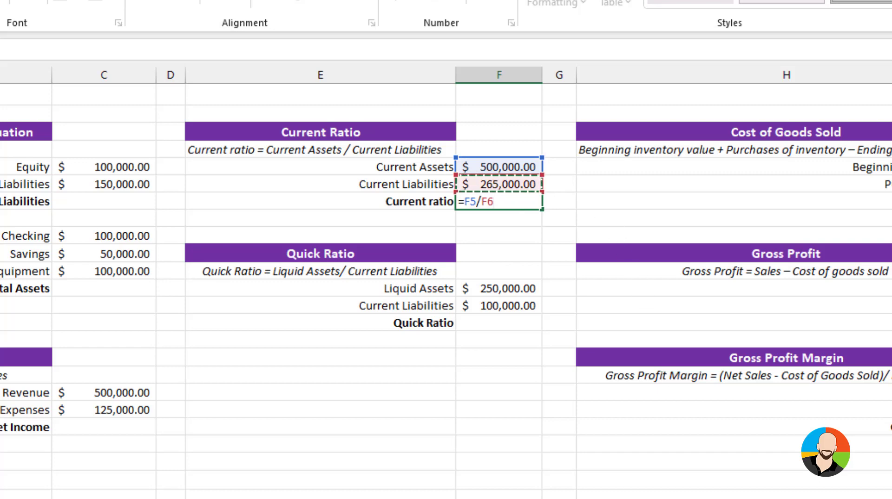
pyautogui.press('Return')
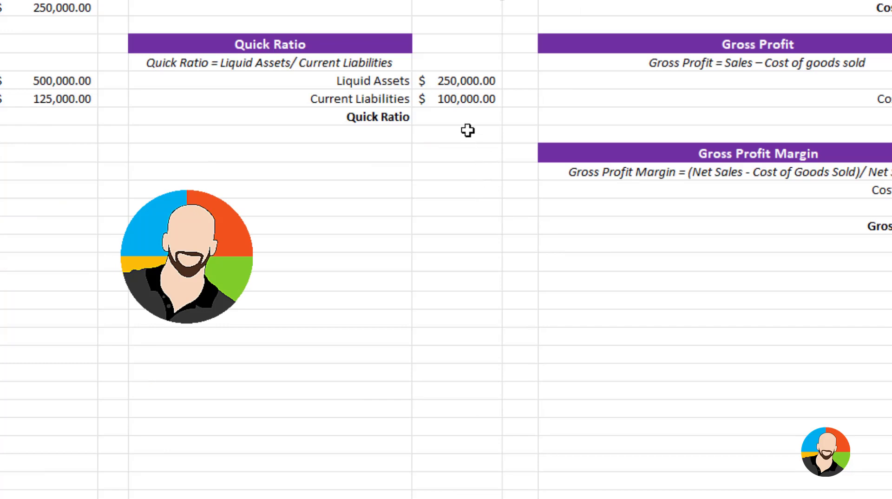
# Calculate the Quick Ratio in F14 by dividing Liquid Assets by Current Liabilities with the formula =F12/F13
pyautogui.click(464, 99)
pyautogui.click(463, 116)
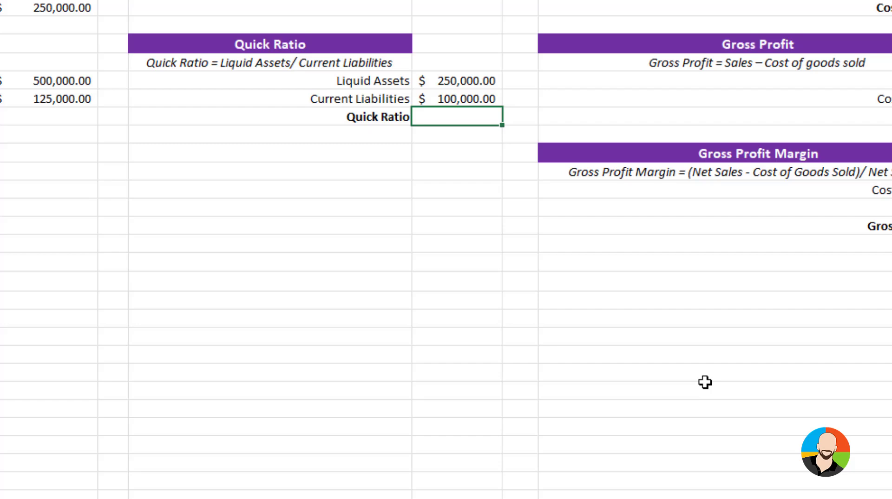
pyautogui.write('=')
pyautogui.click(466, 80)
pyautogui.write('/')
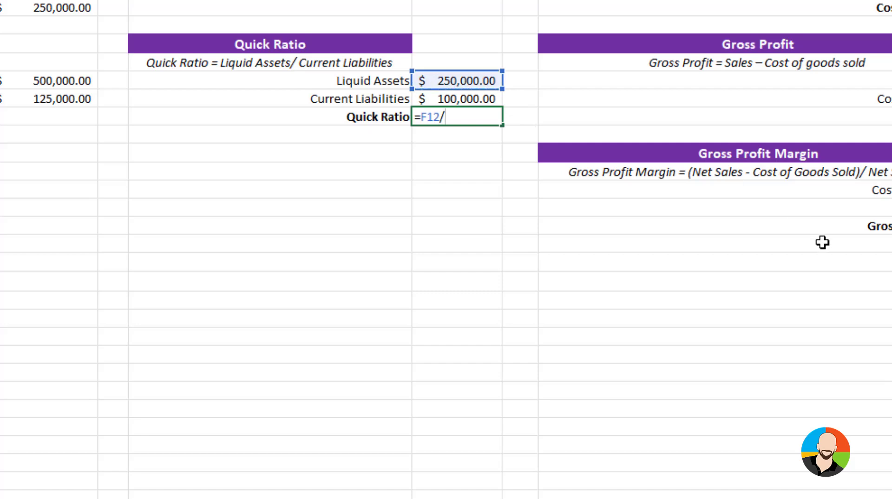
pyautogui.click(466, 99)
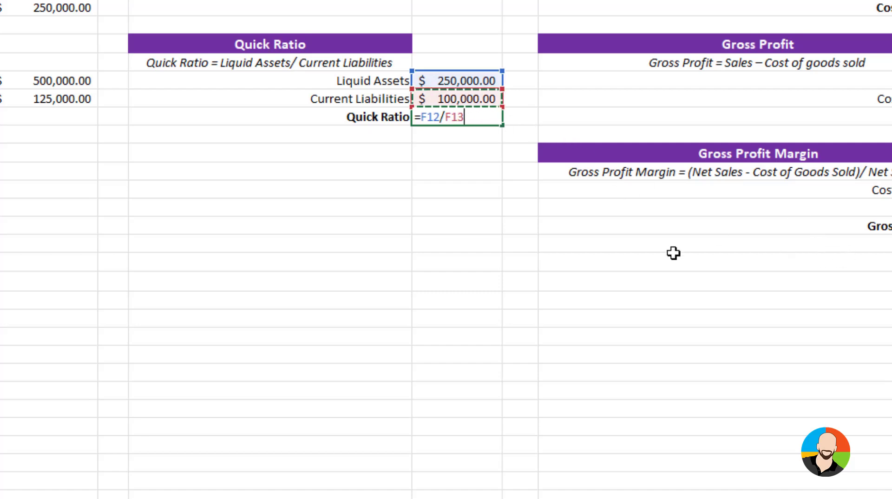
pyautogui.press('Return')
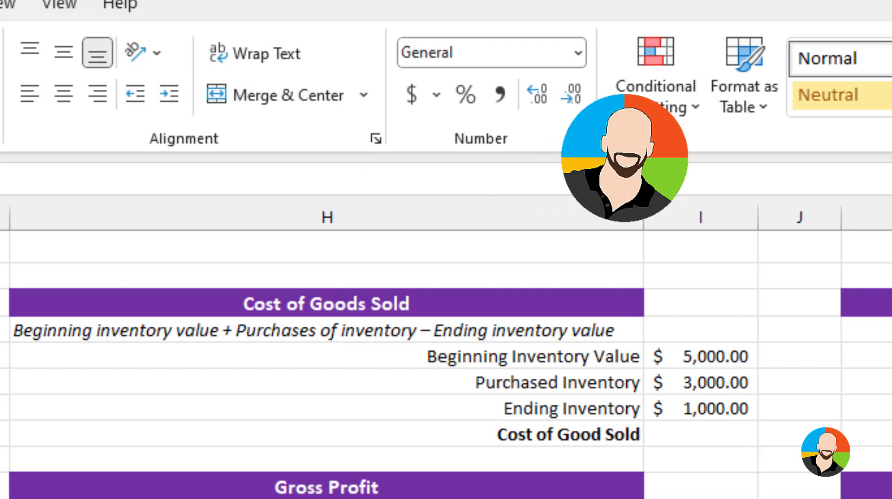
# Calculate Cost of Good Sold in I8 from beginning, purchased and ending inventory with the formula =I5+I6-I7
pyautogui.click(724, 434)
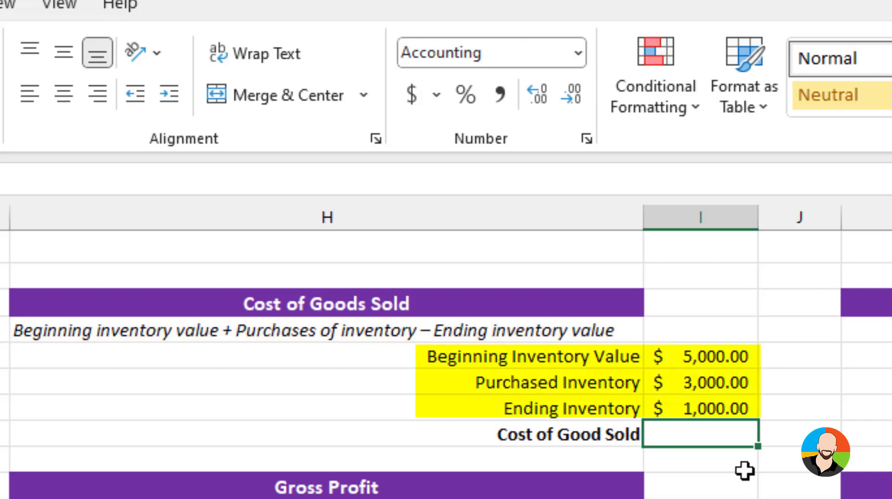
pyautogui.write('=')
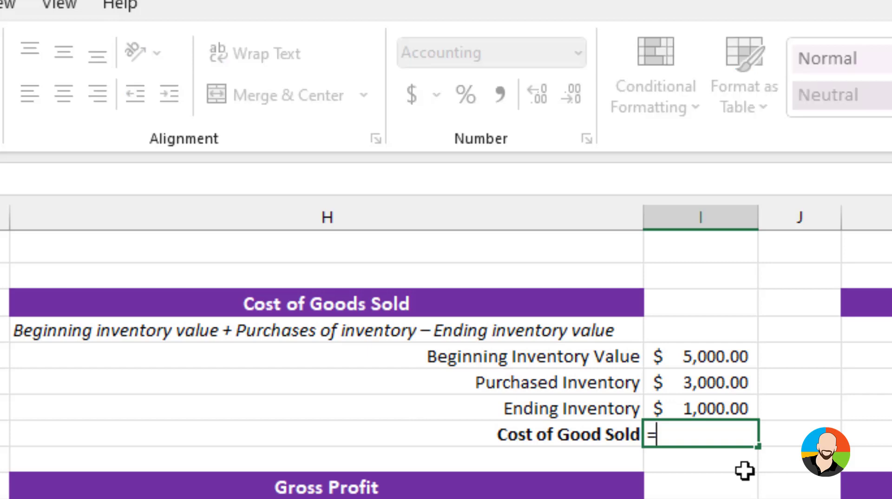
pyautogui.click(744, 362)
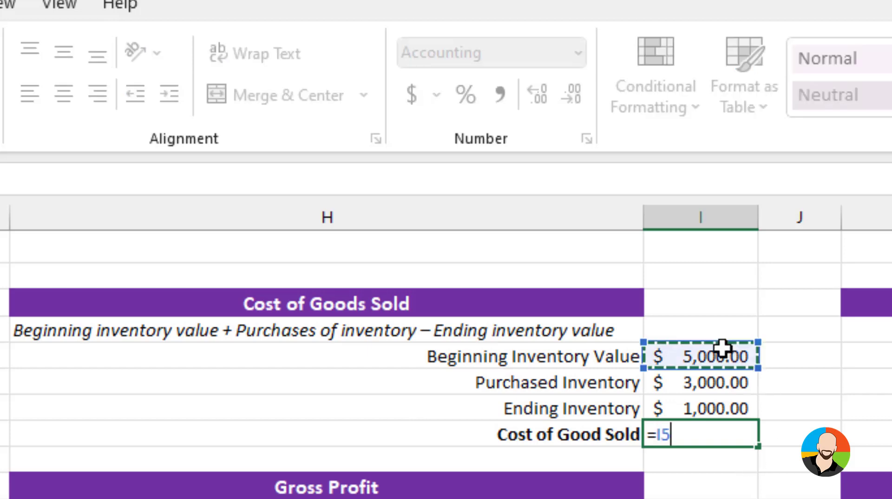
pyautogui.write('+')
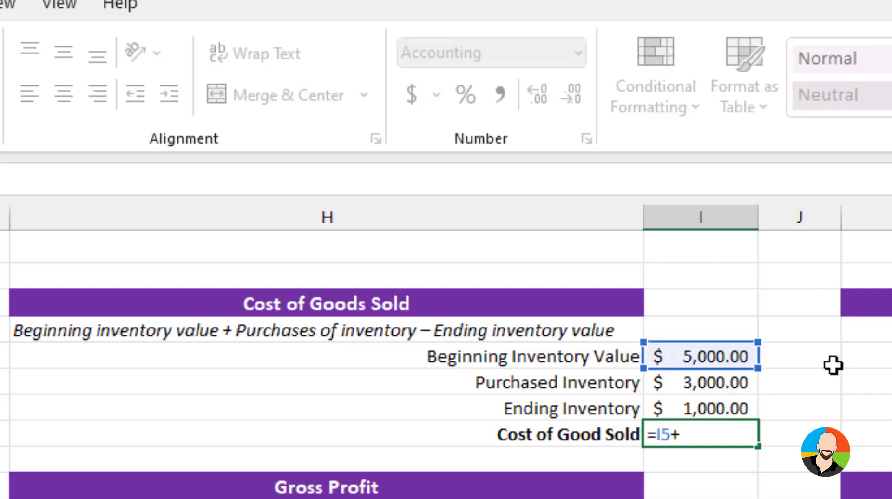
pyautogui.click(710, 384)
pyautogui.write('-')
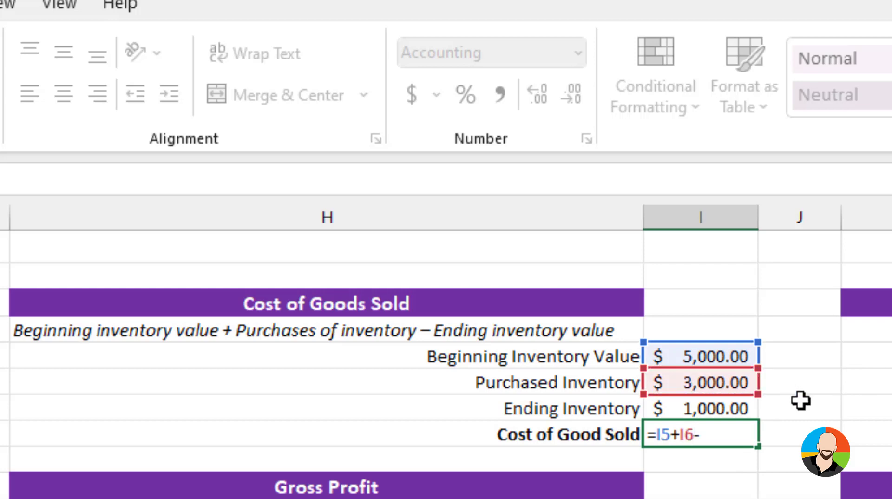
pyautogui.click(689, 408)
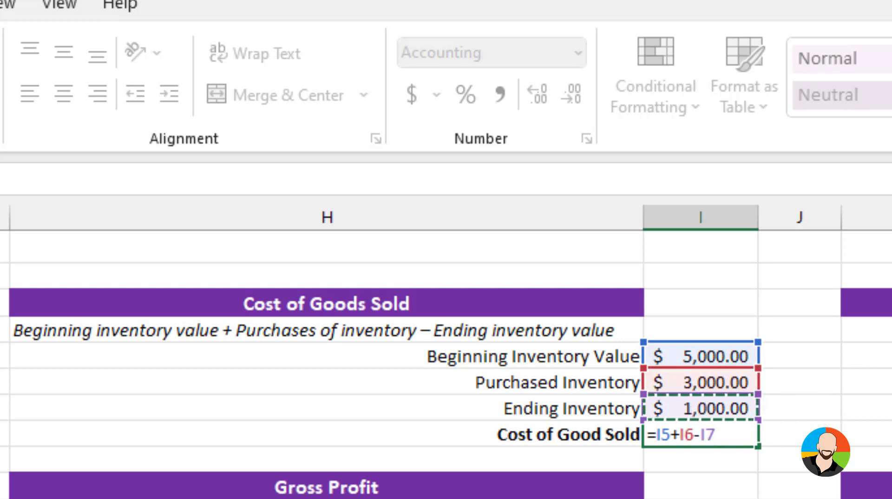
pyautogui.press('Return')
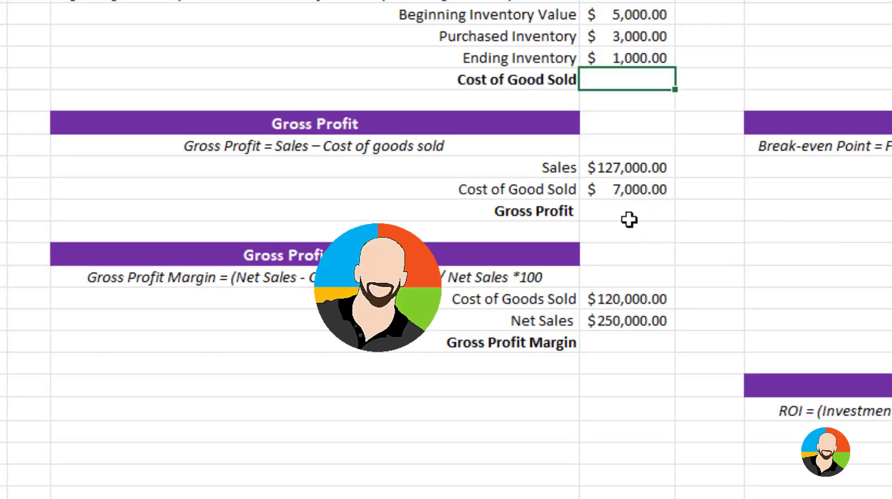
# Calculate Gross Profit in I14 by subtracting Cost of Good Sold from Sales with the formula =I12-I13
pyautogui.click(628, 212)
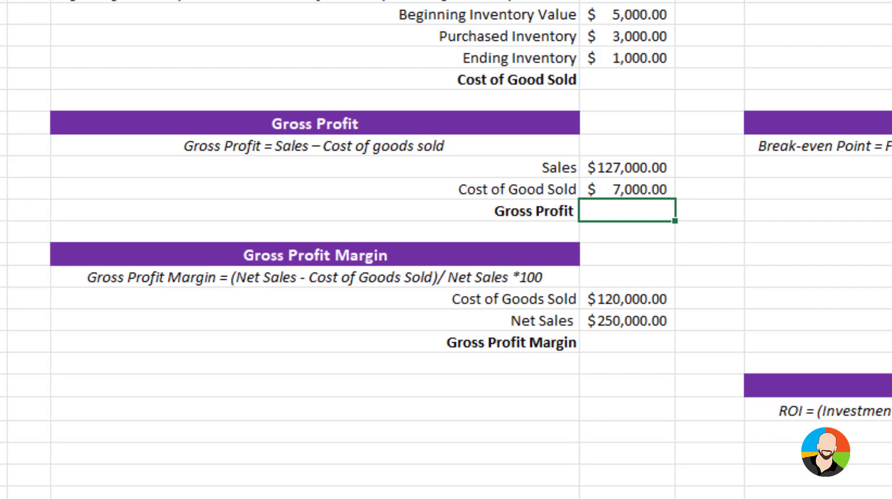
pyautogui.write('=')
pyautogui.click(643, 175)
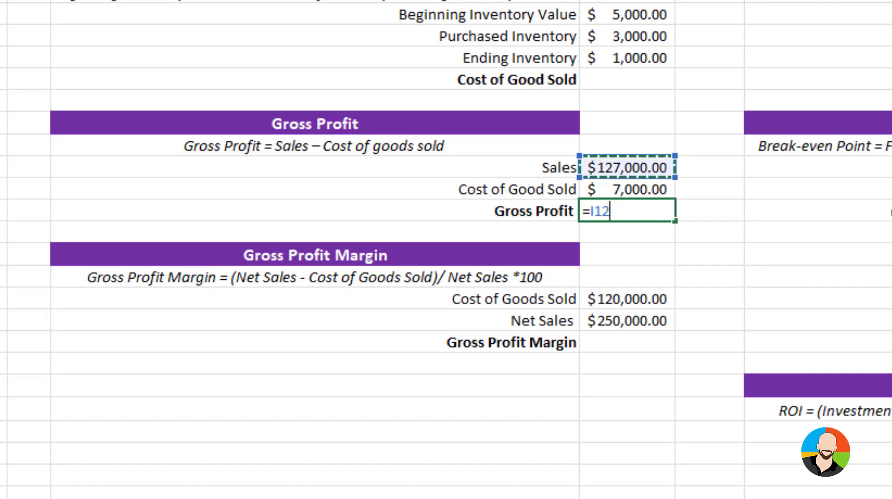
pyautogui.write('-')
pyautogui.click(637, 190)
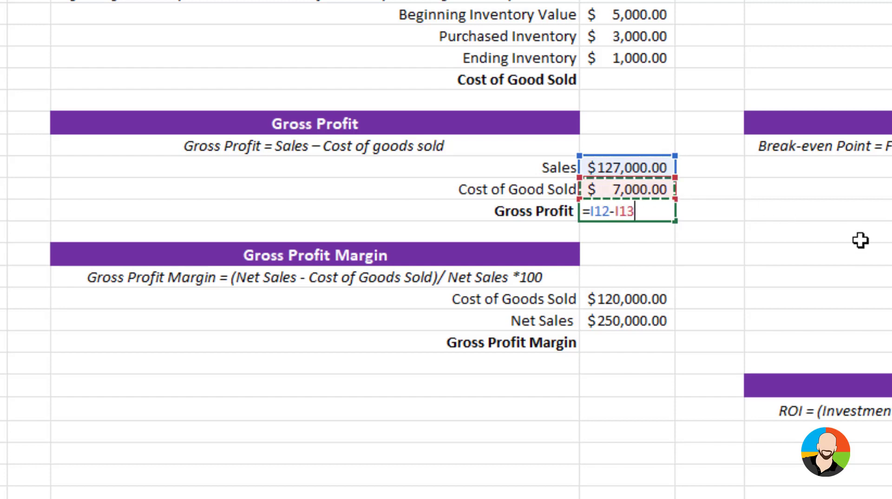
pyautogui.press('Return')
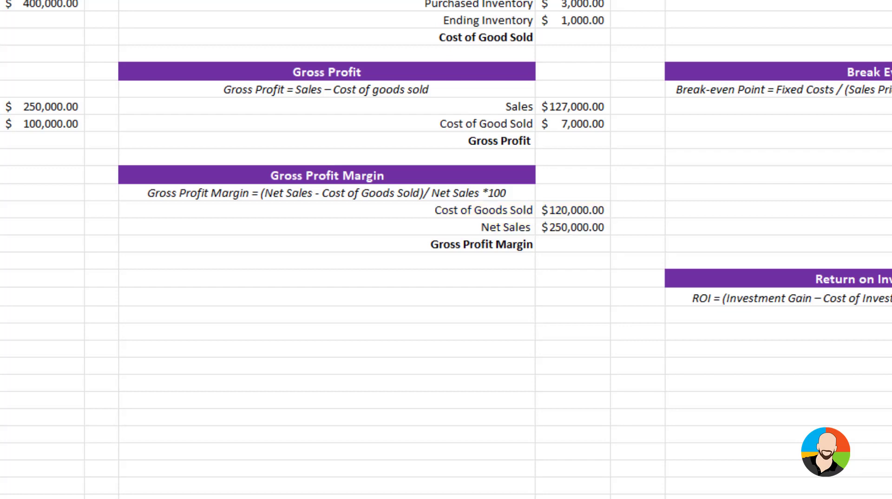
# Calculate Gross Profit Margin in I20 from Net Sales and Cost of Goods Sold with the formula =(I19-I18)/I19*100
pyautogui.click(573, 245)
pyautogui.write('=')
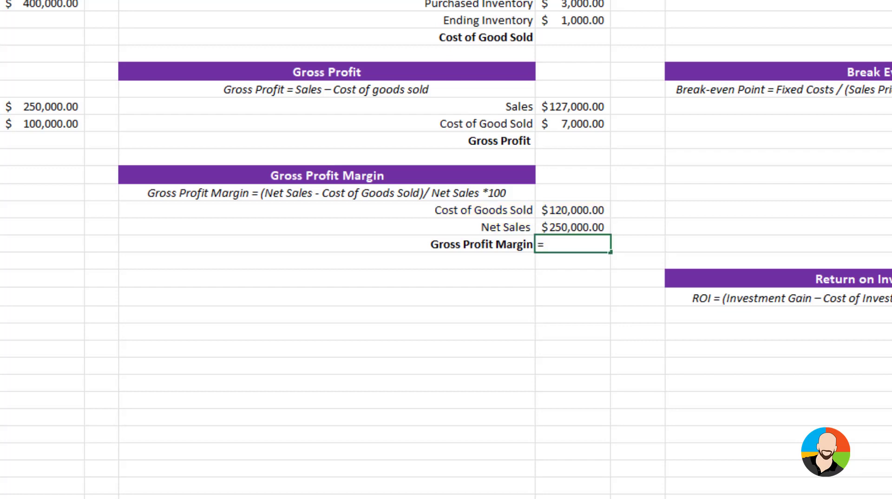
pyautogui.write('(')
pyautogui.click(586, 226)
pyautogui.write('-')
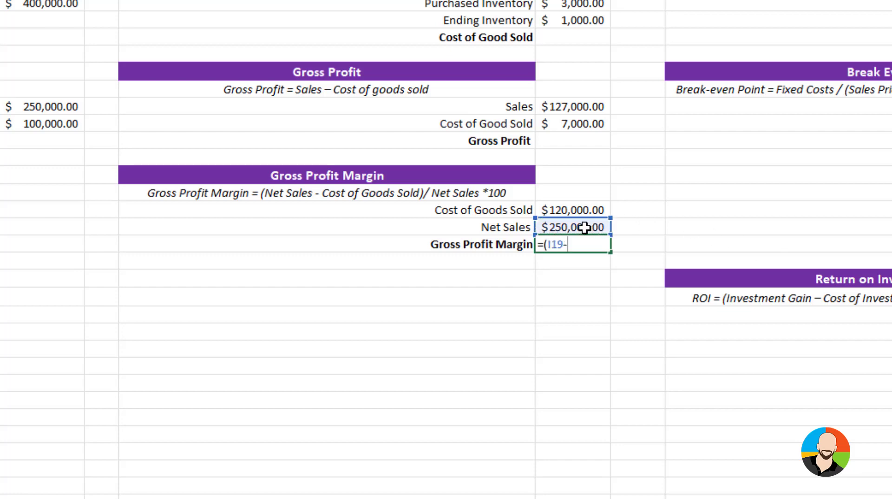
pyautogui.click(585, 211)
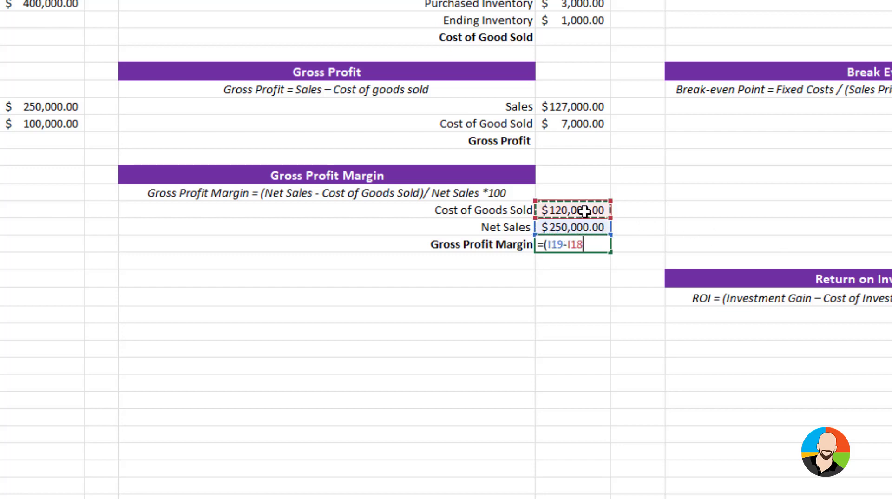
pyautogui.write(')/')
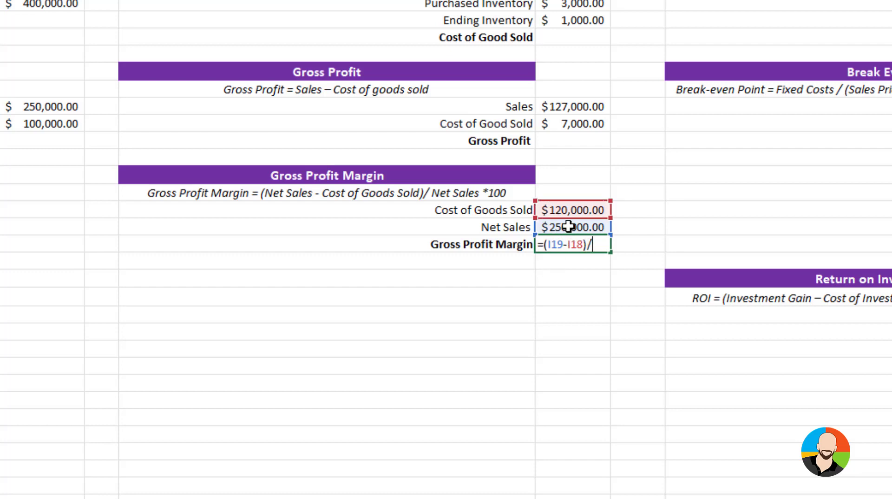
pyautogui.click(569, 227)
pyautogui.write('*100')
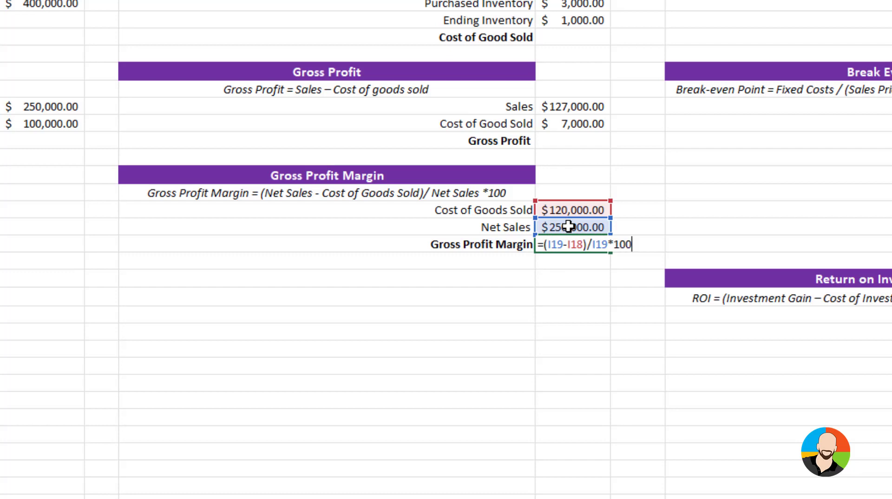
pyautogui.press('Return')
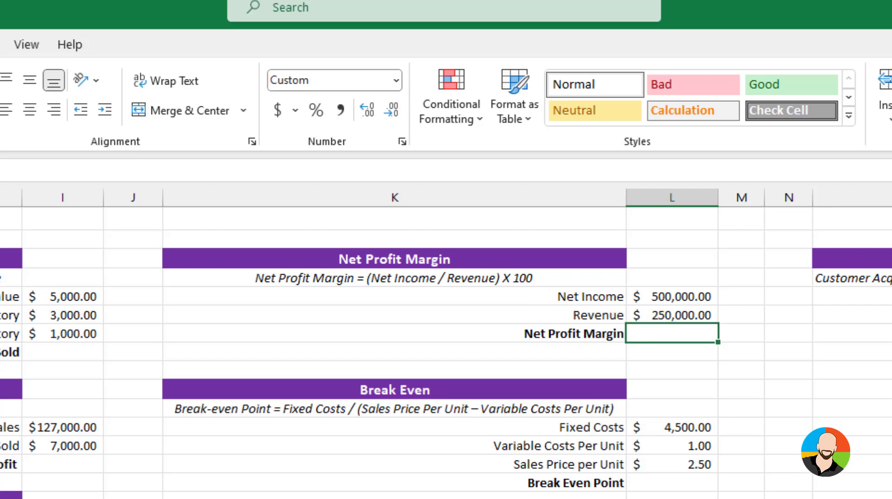
# Calculate Net Profit Margin in L7 by dividing Net Income by Revenue as a percentage with the formula =(L5/L6)*100
pyautogui.write('=(')
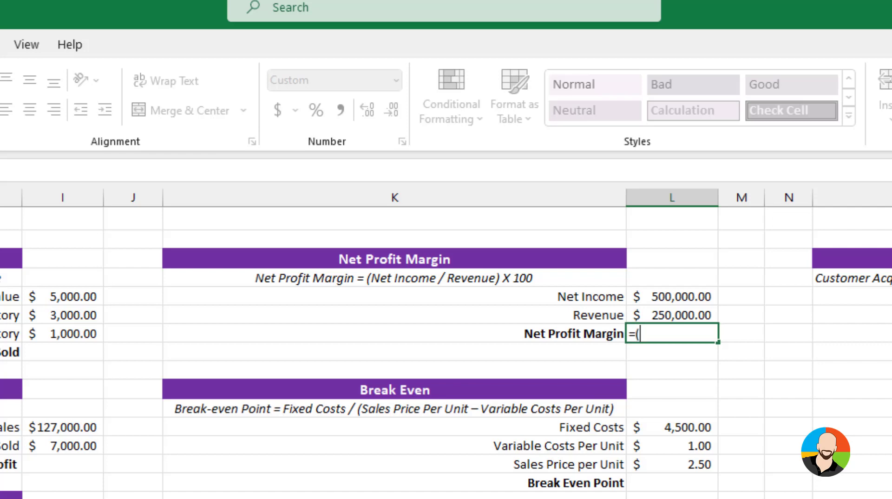
pyautogui.click(693, 295)
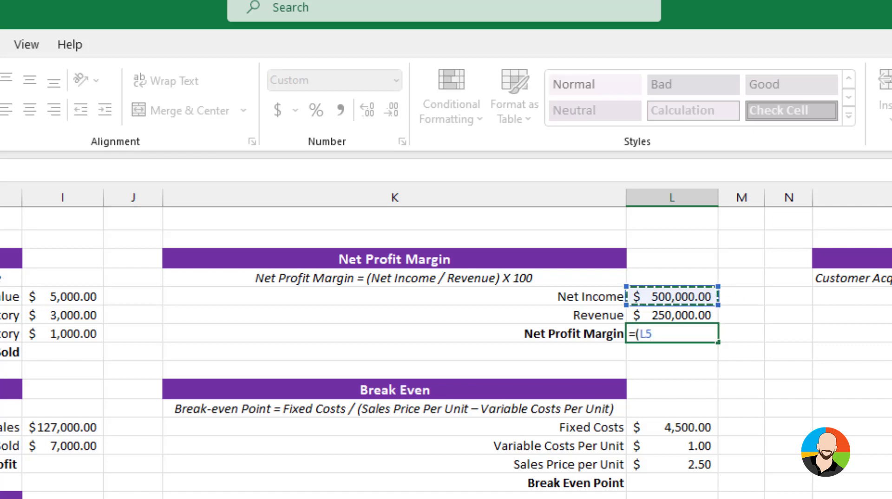
pyautogui.write('/')
pyautogui.click(663, 314)
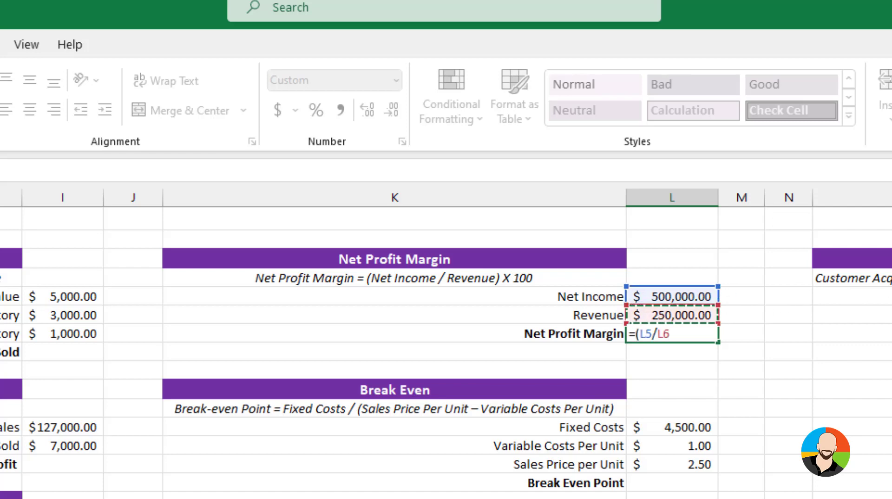
pyautogui.write(')*100')
pyautogui.press('Return')
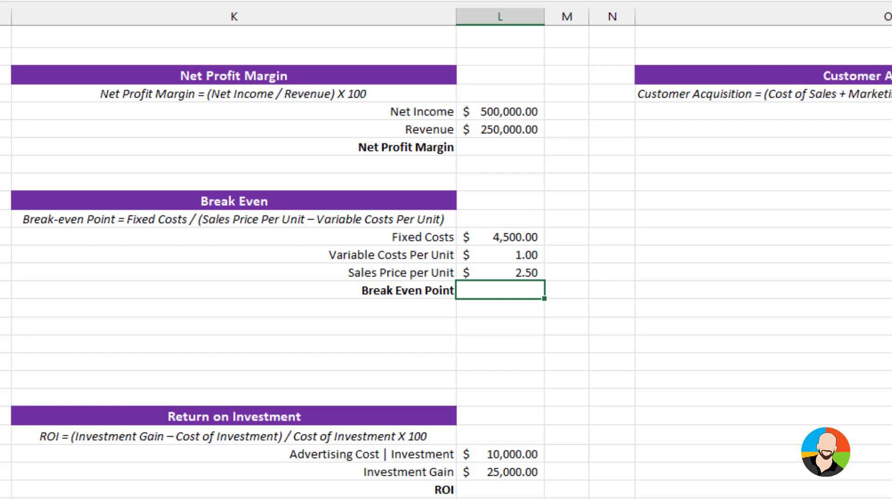
# Calculate the Break Even Point in L15 from fixed costs, unit sales price and unit variable costs with the formula =L12/(L14-L13)
pyautogui.write('=')
pyautogui.click(523, 239)
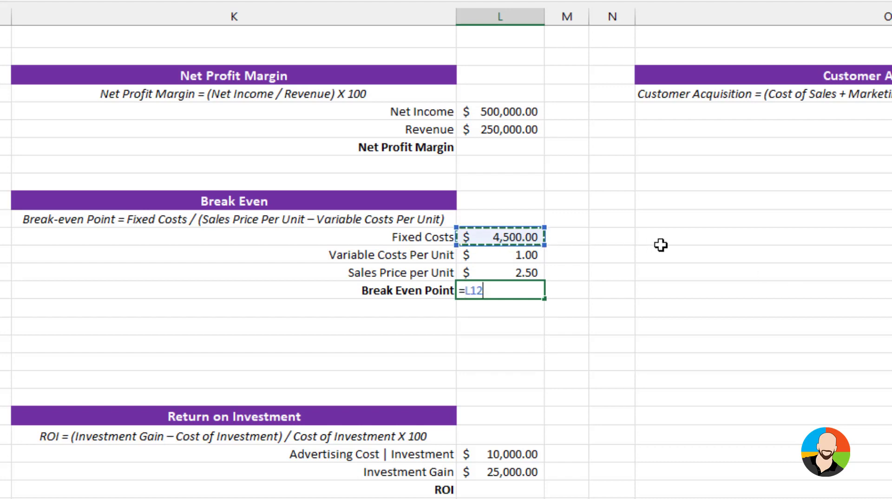
pyautogui.write('/')
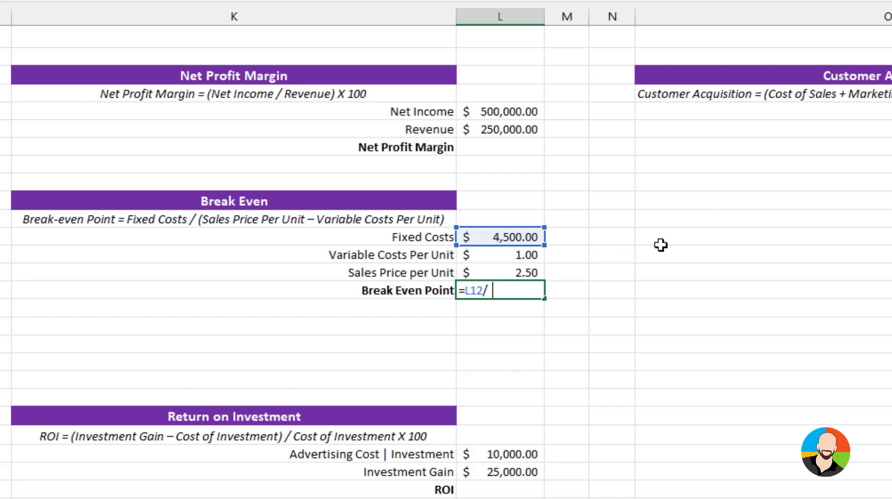
pyautogui.press('BackSpace')
pyautogui.write('(')
pyautogui.click(509, 272)
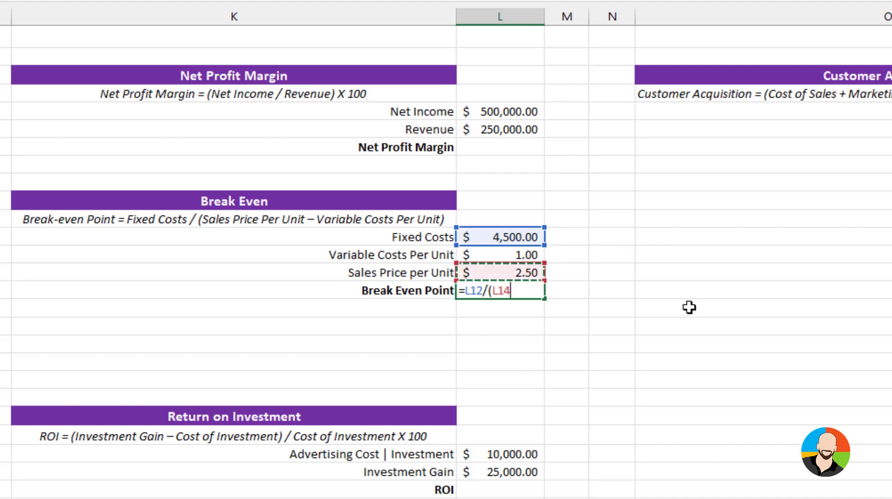
pyautogui.write('-')
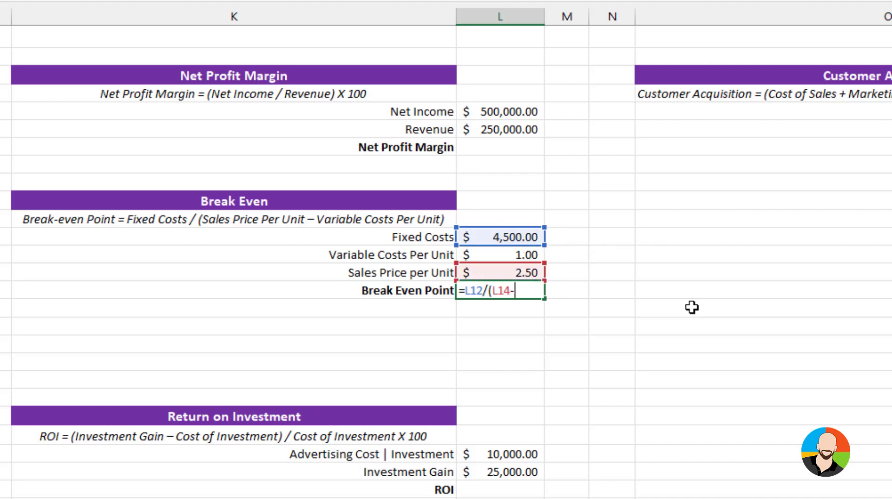
pyautogui.click(507, 256)
pyautogui.write(')')
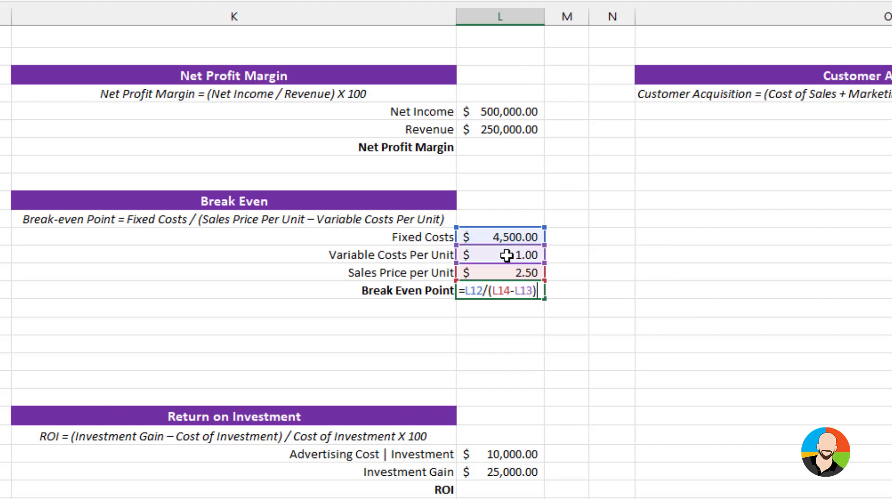
pyautogui.press('Return')
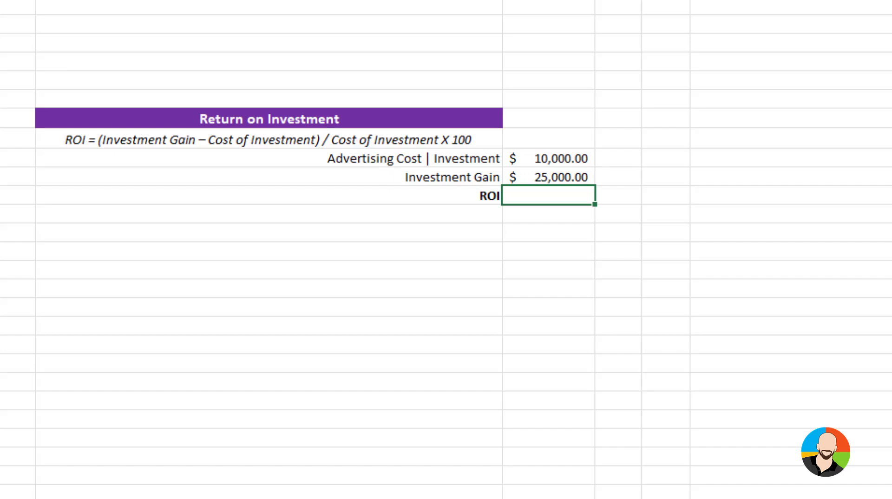
# Calculate ROI in L26 from Investment Gain and Advertising Cost with the formula =(L25-L24)/L24*100
pyautogui.write('=(')
pyautogui.click(568, 175)
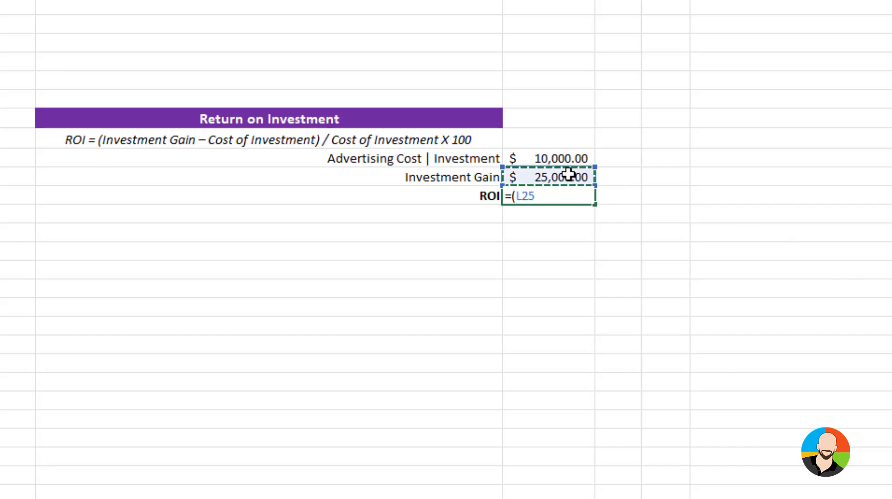
pyautogui.write('-')
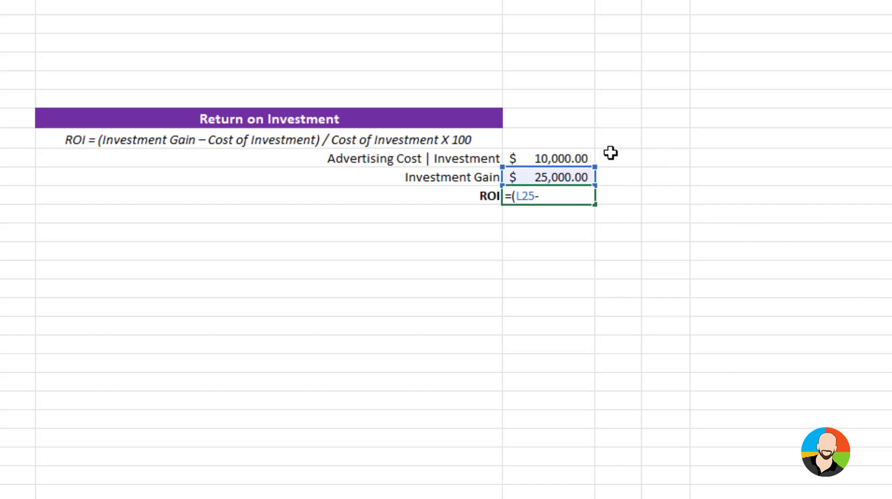
pyautogui.click(550, 157)
pyautogui.write(')')
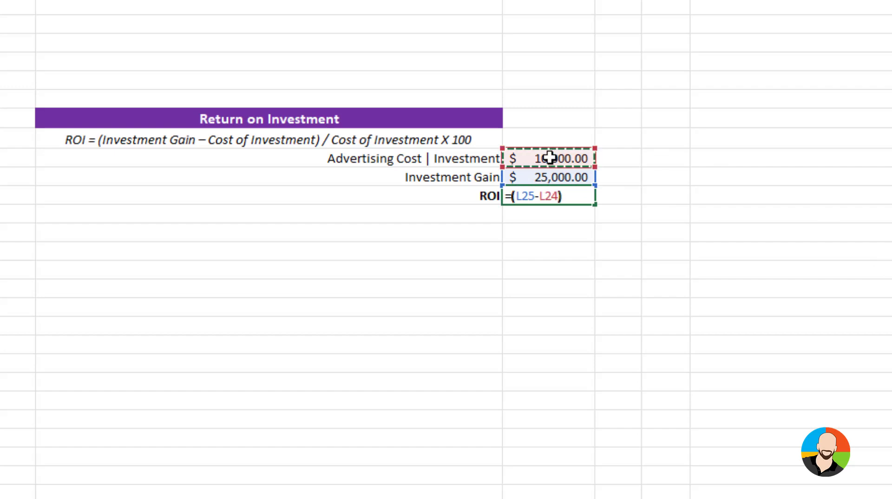
pyautogui.write('/')
pyautogui.click(552, 158)
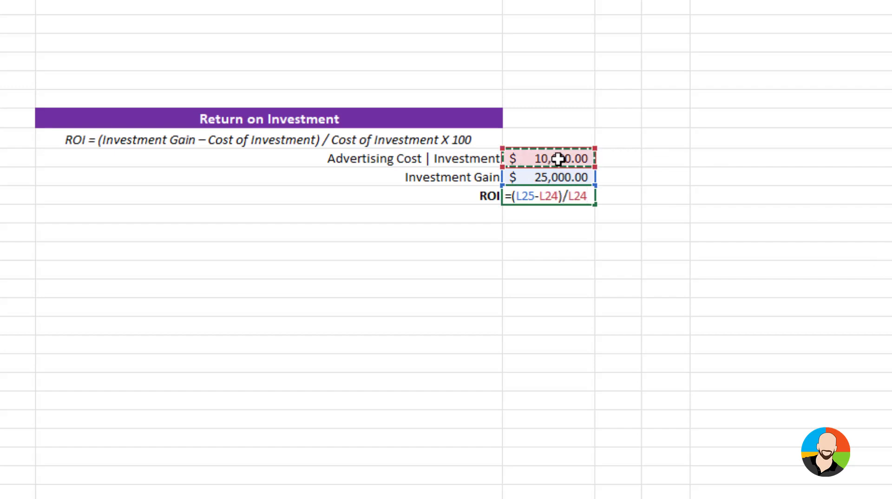
pyautogui.write('*100')
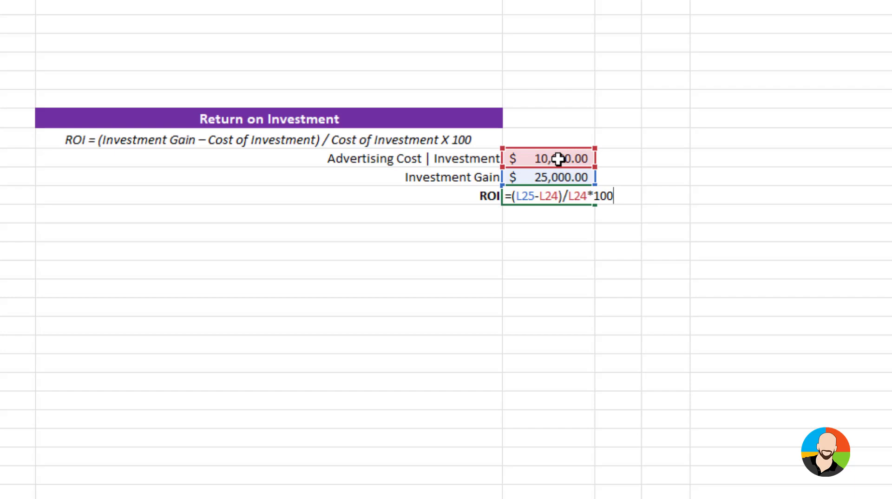
pyautogui.press('Return')
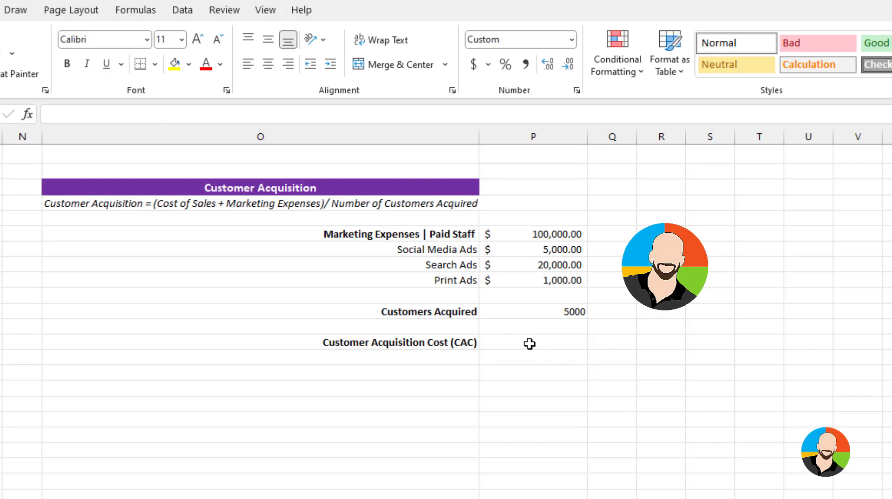
# Calculate Customer Acquisition Cost in P13 by dividing the summed marketing expenses by Customers Acquired with the formula =(P6+P7+P8+P9)/P11
pyautogui.click(530, 344)
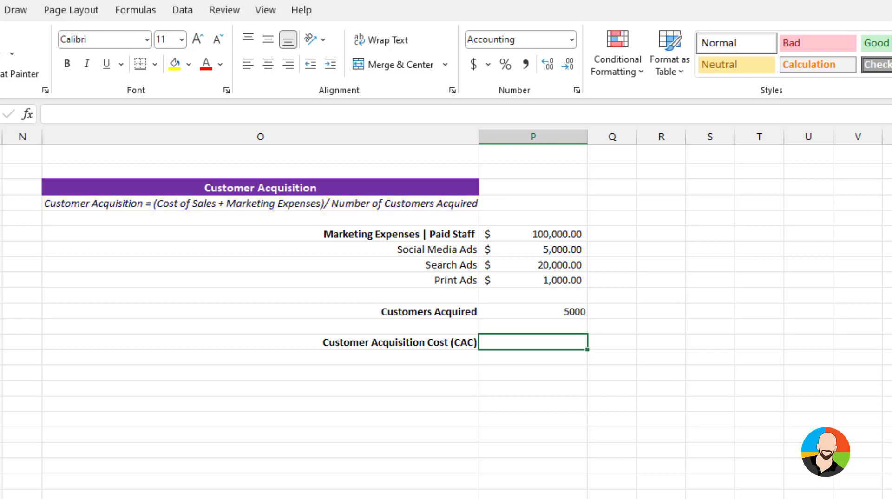
pyautogui.write('=(')
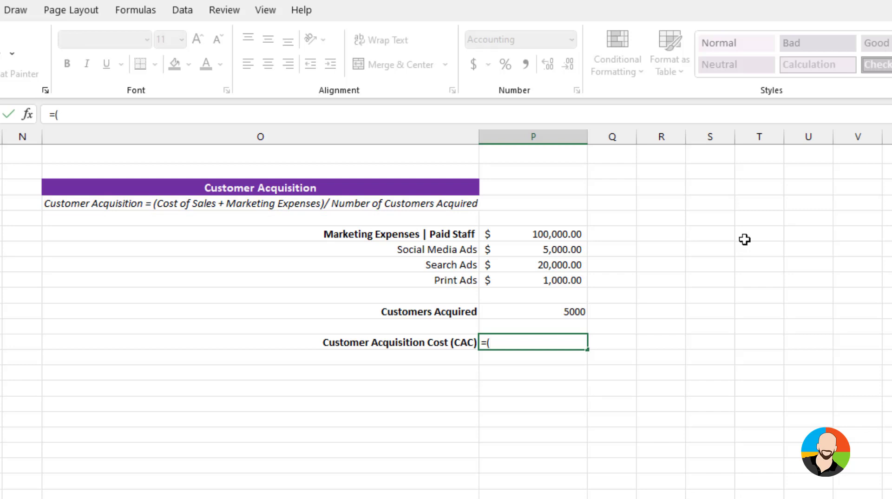
pyautogui.click(559, 234)
pyautogui.write('+')
pyautogui.click(554, 251)
pyautogui.write('+')
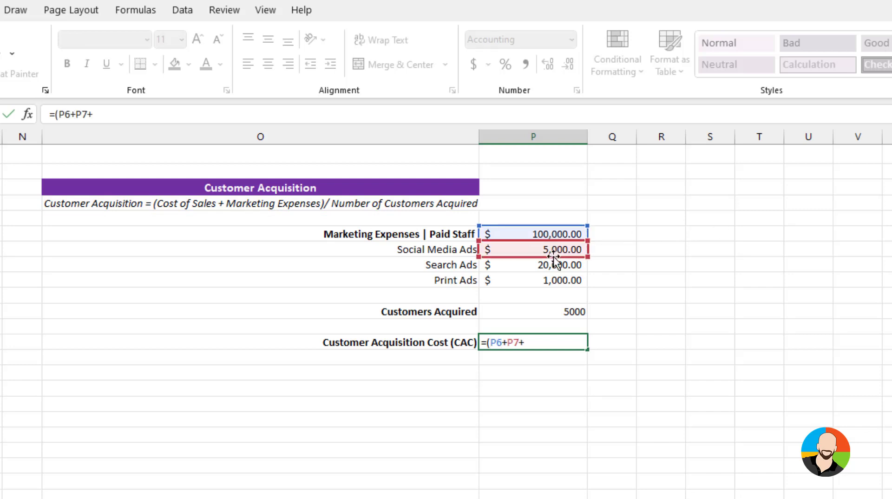
pyautogui.click(555, 265)
pyautogui.write('+')
pyautogui.click(553, 279)
pyautogui.write(')')
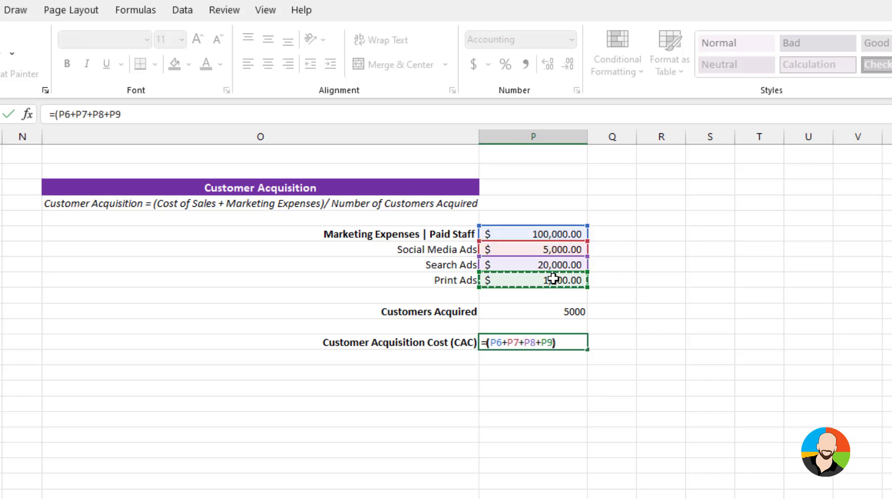
pyautogui.write('/')
pyautogui.click(553, 312)
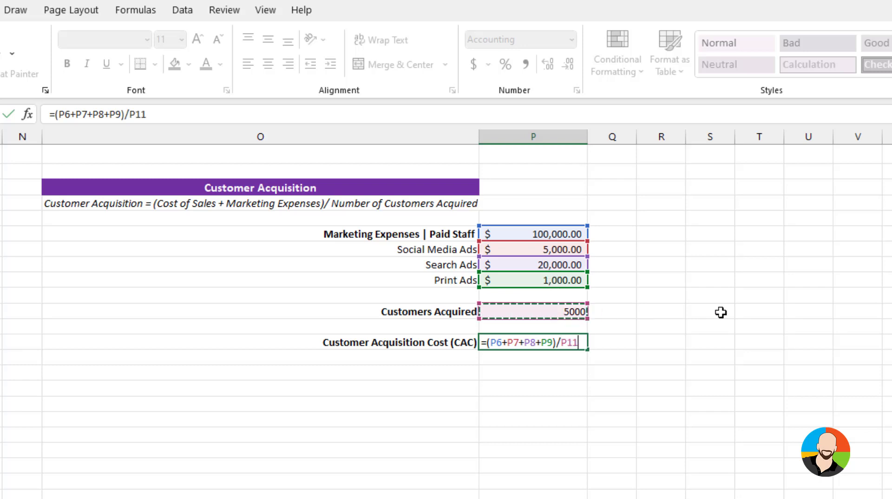
pyautogui.press('Return')
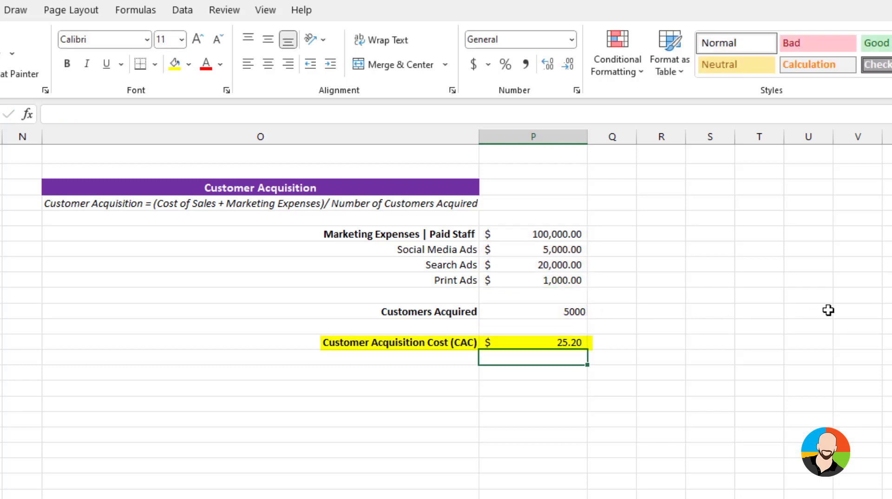